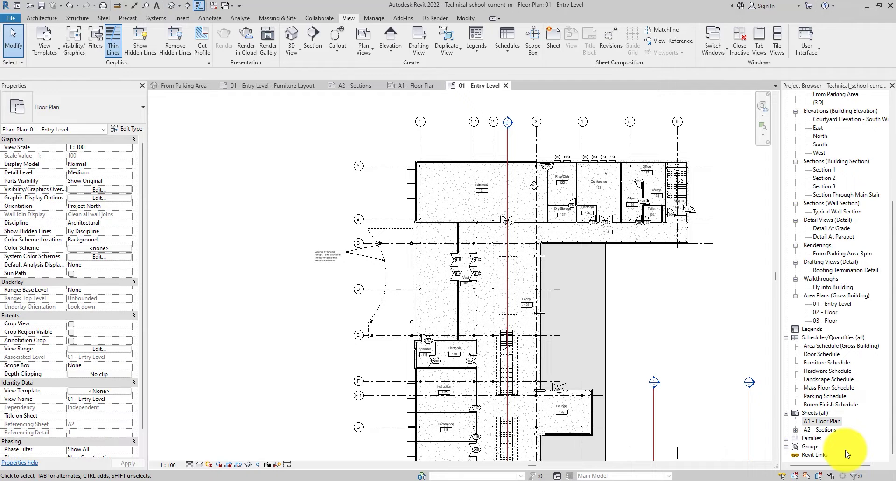
# Place the 01 - Entry Level plan as a viewport inside the A1 - Floor Plan title block
pyautogui.scroll(-2, 619, 235)
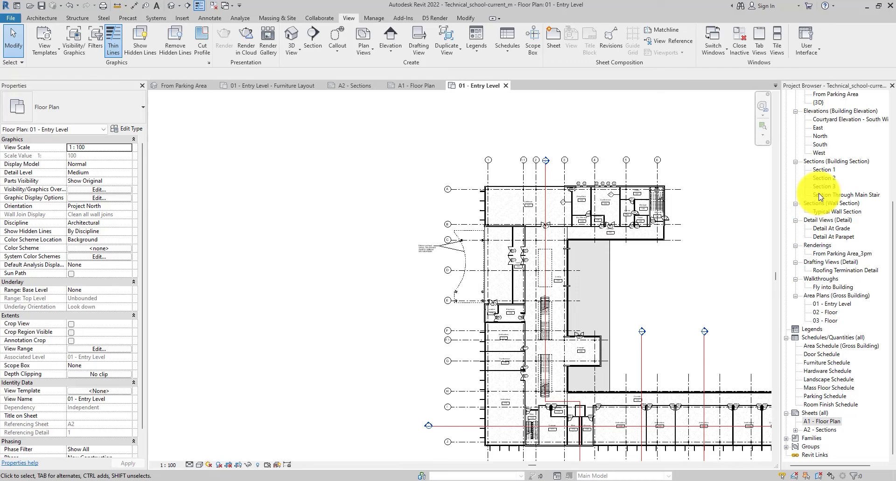
pyautogui.doubleClick(821, 421)
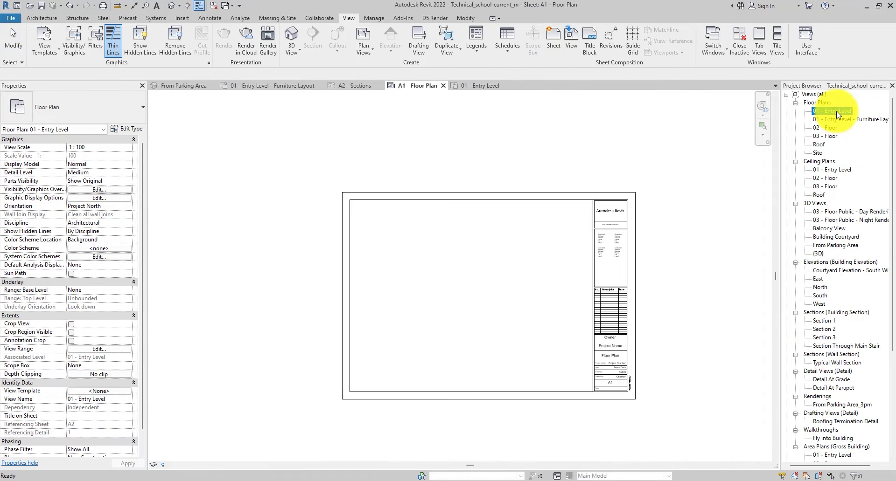
pyautogui.moveTo(836, 111); pyautogui.dragTo(486, 299)
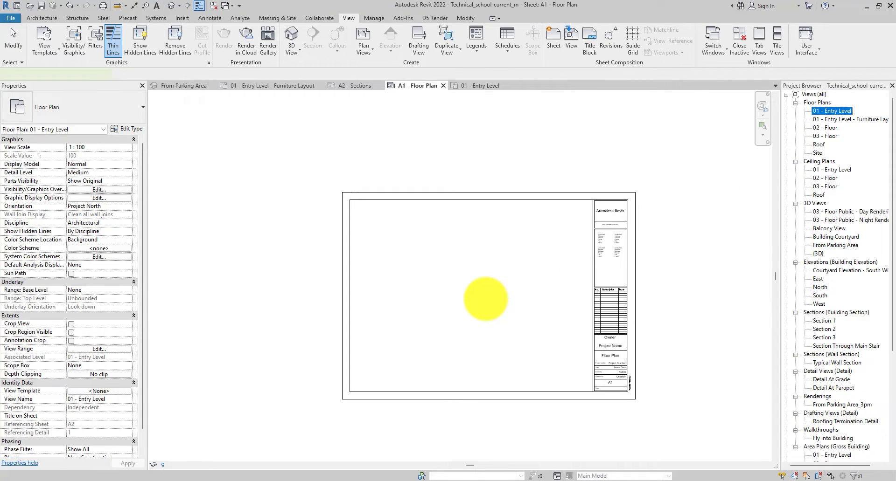
pyautogui.click(486, 299)
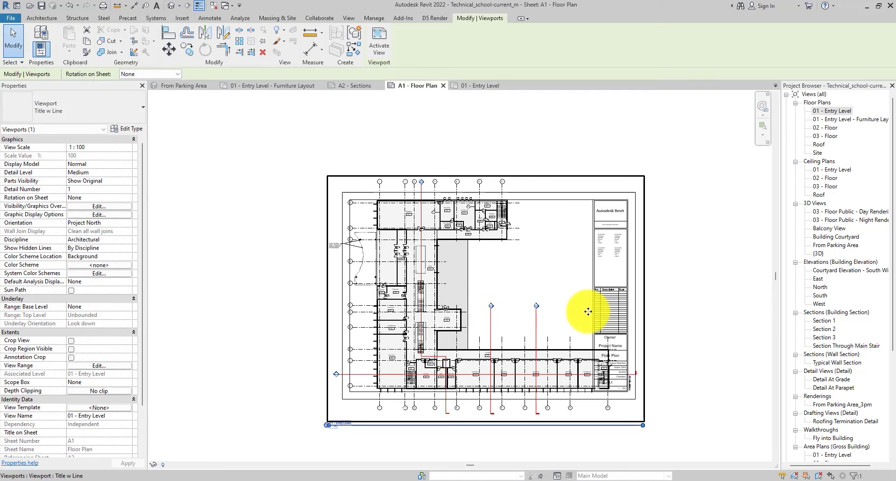
# Set the Entry Level viewport's view scale to a custom 1:150
pyautogui.doubleClick(591, 290)
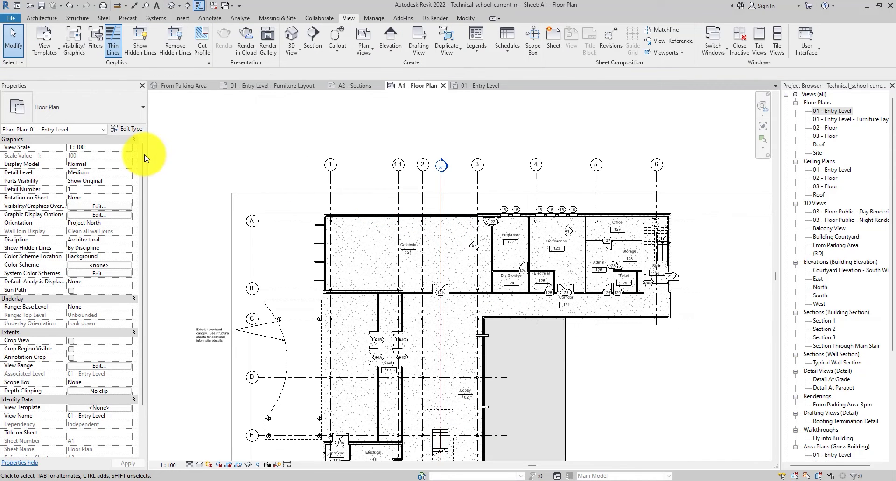
pyautogui.click(128, 150)
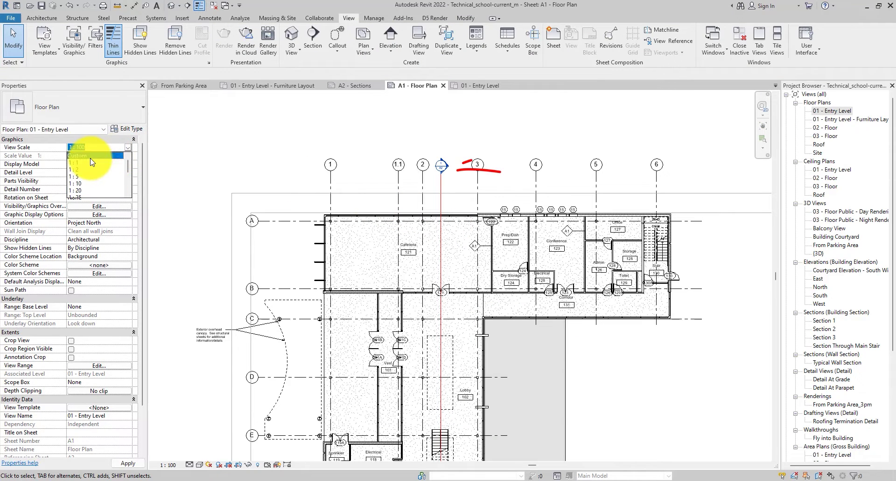
pyautogui.click(94, 156)
pyautogui.write('15')
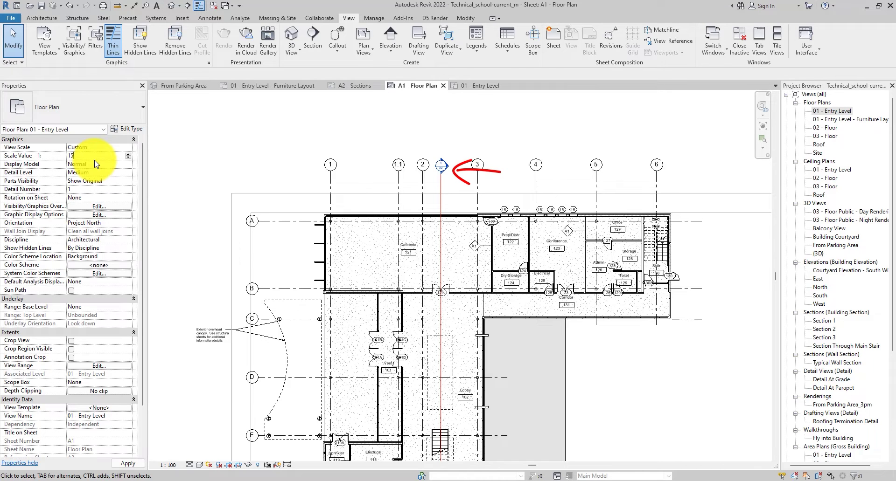
pyautogui.write('0')
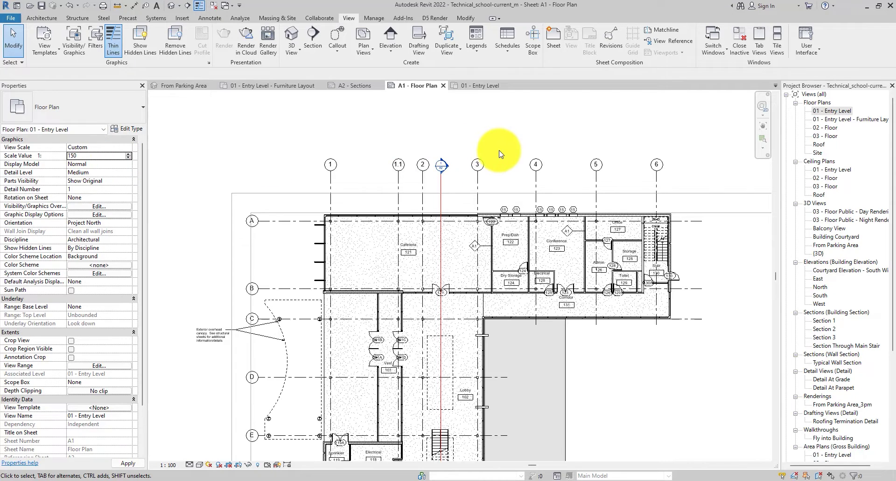
pyautogui.scroll(-3, 511, 142)
pyautogui.click(491, 256)
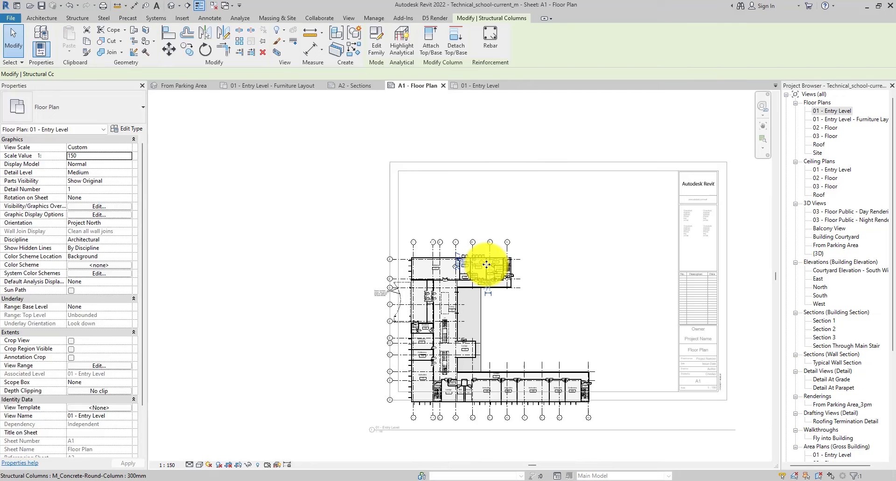
# Reposition the viewport within the sheet border and return to the 01 - Entry Level plan
pyautogui.click(294, 254)
pyautogui.click(453, 282)
pyautogui.scroll(3, 447, 254)
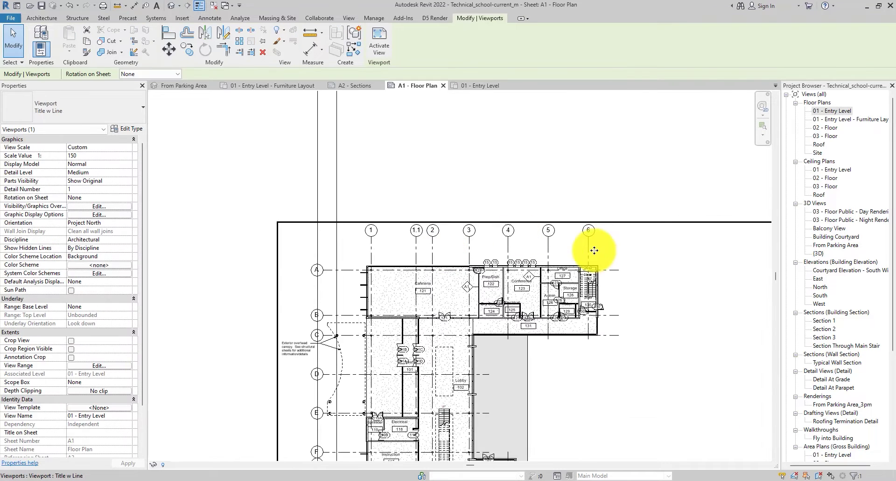
pyautogui.scroll(-2, 590, 254)
pyautogui.moveTo(531, 280); pyautogui.dragTo(541, 290)
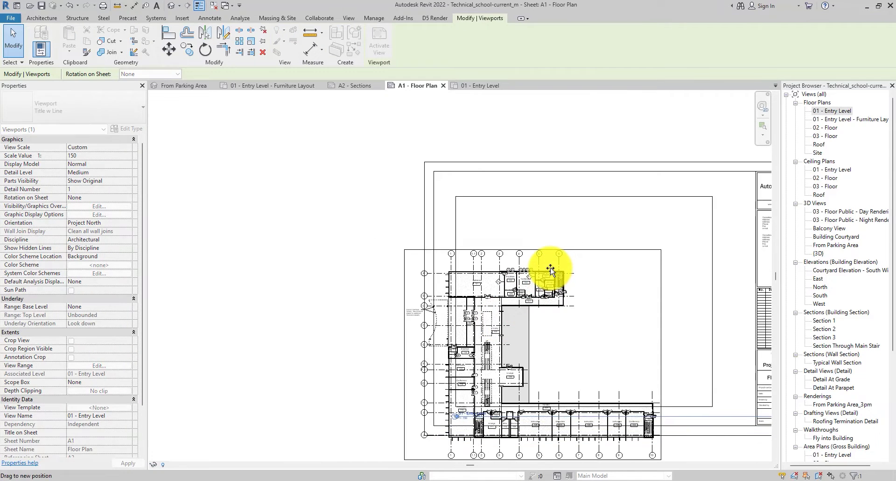
pyautogui.scroll(-2, 550, 266)
pyautogui.click(327, 233)
pyautogui.scroll(-2, 298, 221)
pyautogui.scroll(-1, 299, 222)
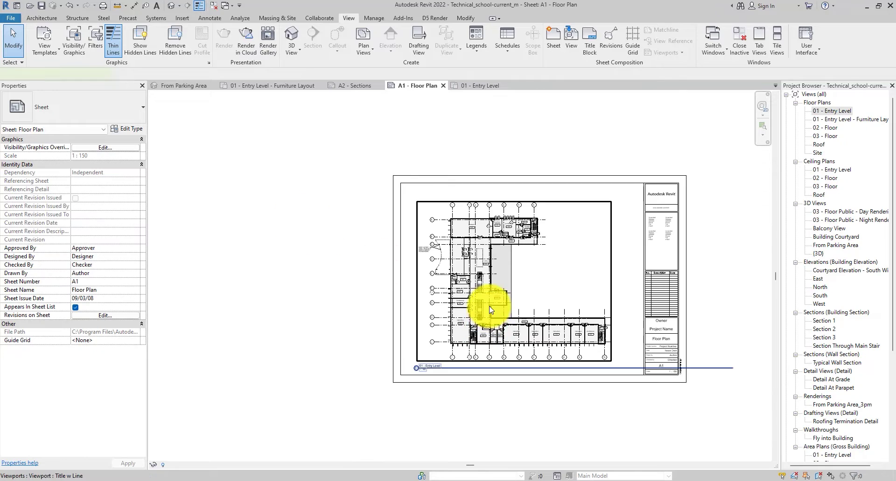
pyautogui.click(536, 304)
pyautogui.hotkey('ctrl', 'Tab')
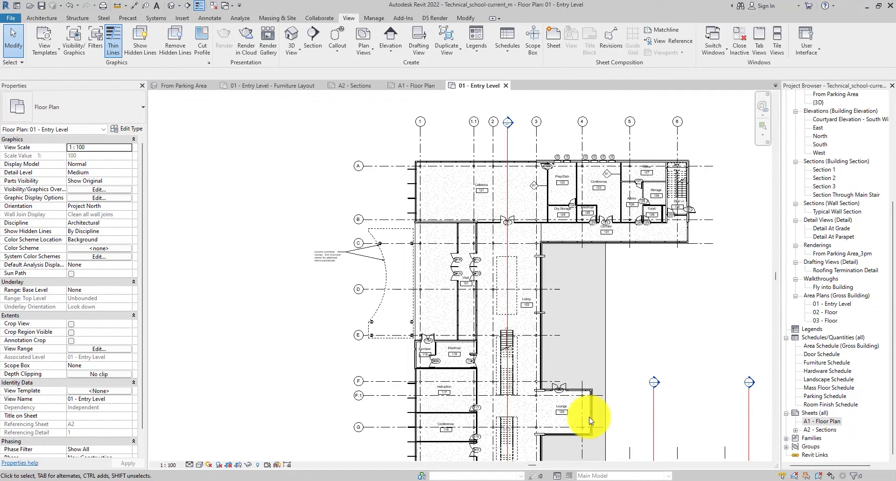
pyautogui.click(509, 144)
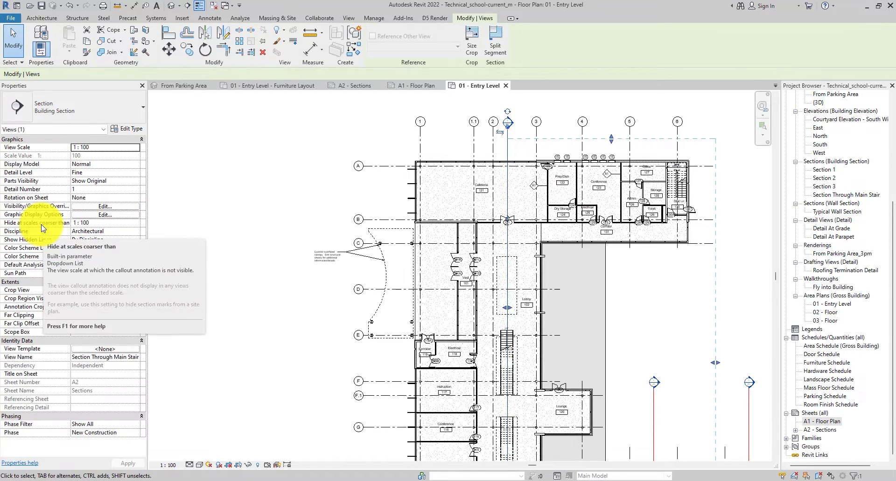
pyautogui.moveTo(39, 222)
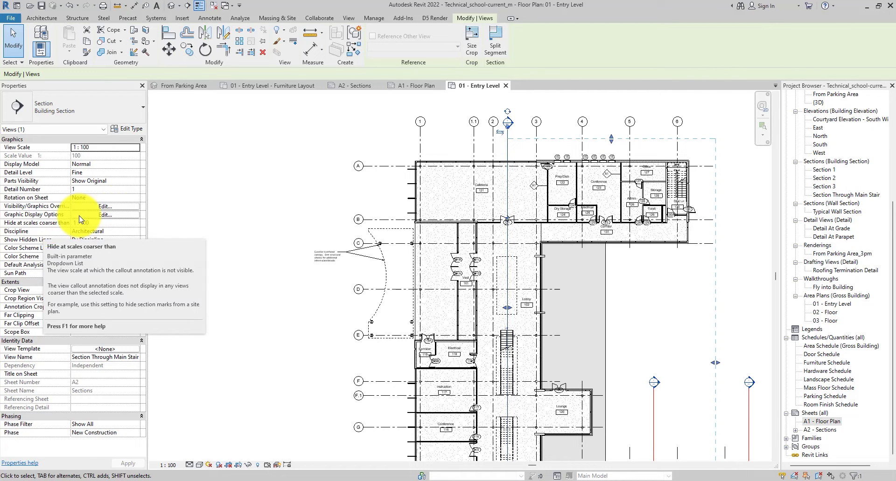
# Back on sheet A1, switch the Entry Level viewport to the 1:100 preset scale and apply it
pyautogui.click(228, 192)
pyautogui.hotkey('ctrl', 'Tab')
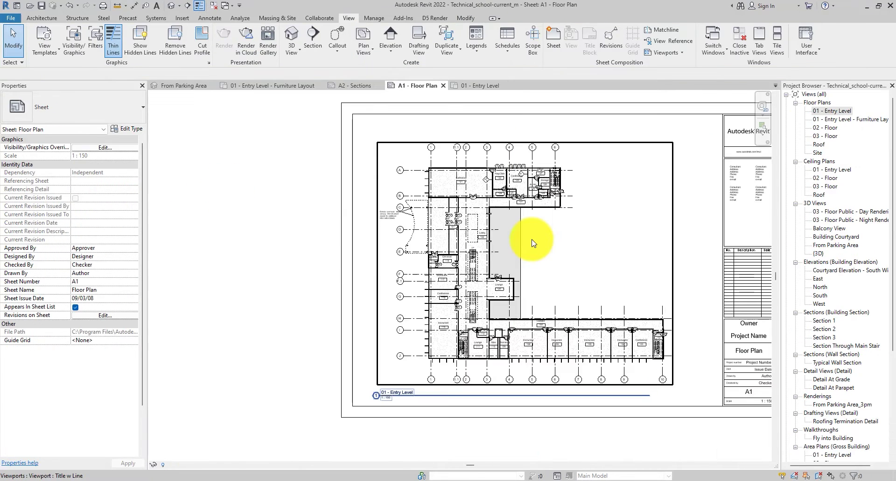
pyautogui.doubleClick(588, 273)
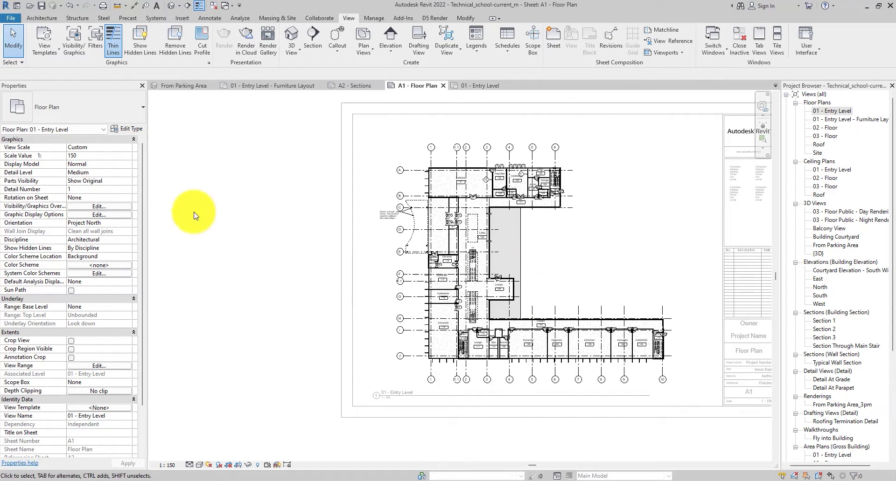
pyautogui.click(108, 156)
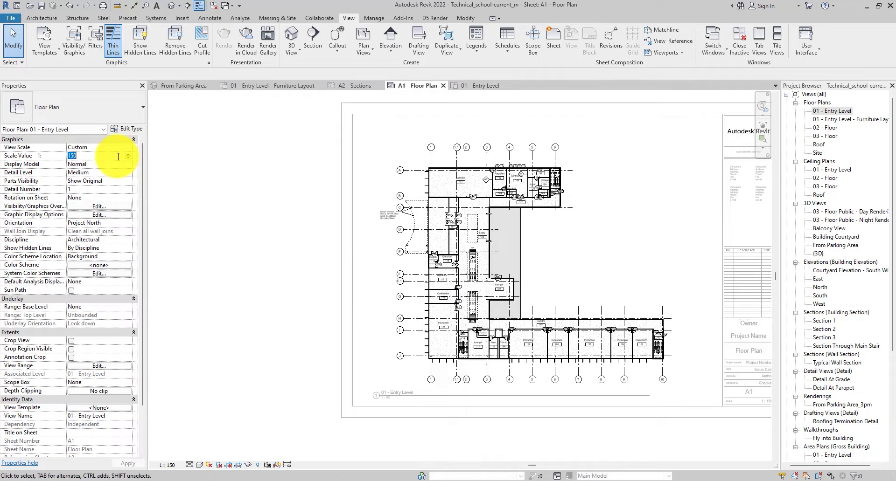
pyautogui.click(117, 148)
pyautogui.click(128, 148)
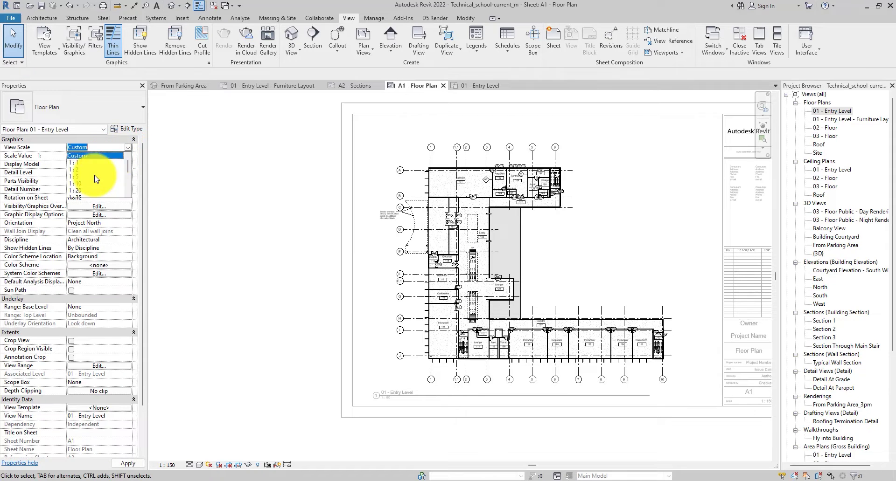
pyautogui.click(93, 192)
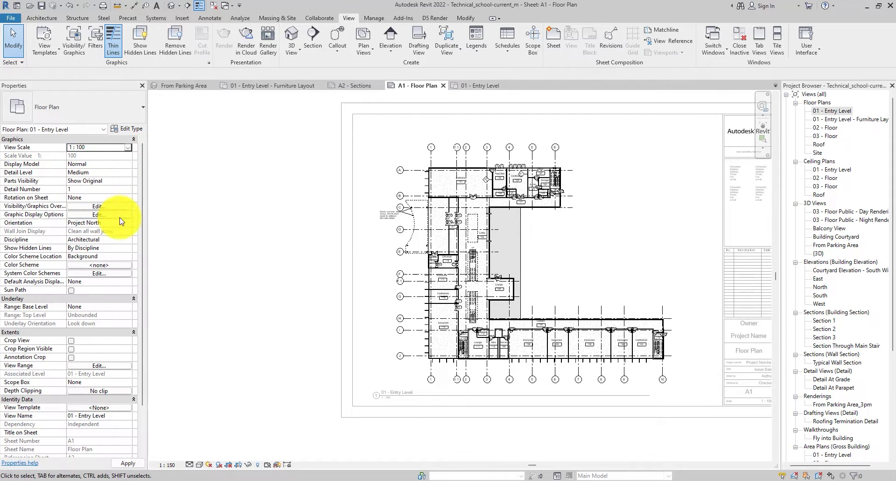
pyautogui.click(126, 464)
pyautogui.scroll(-2, 370, 250)
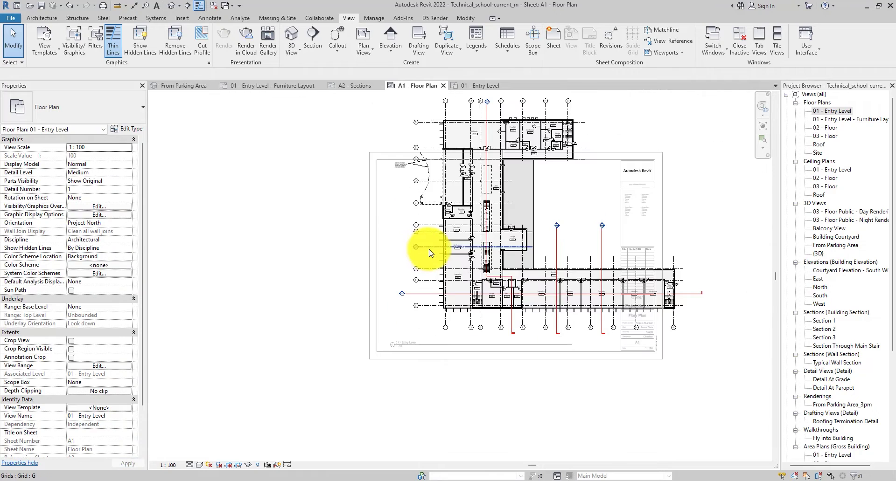
pyautogui.scroll(-3, 494, 195)
pyautogui.scroll(2, 494, 195)
pyautogui.scroll(2, 462, 155)
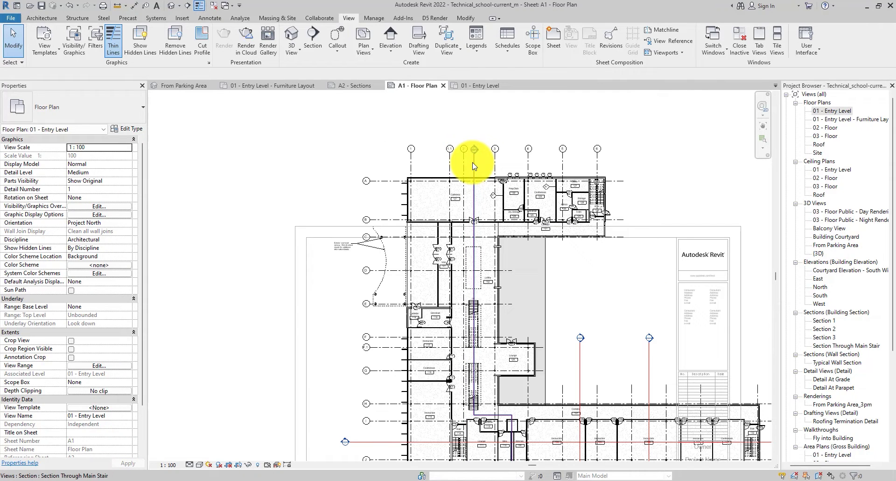
# Set the Main Stair section's 'Hide at scales coarser than' to 1:500
pyautogui.click(474, 167)
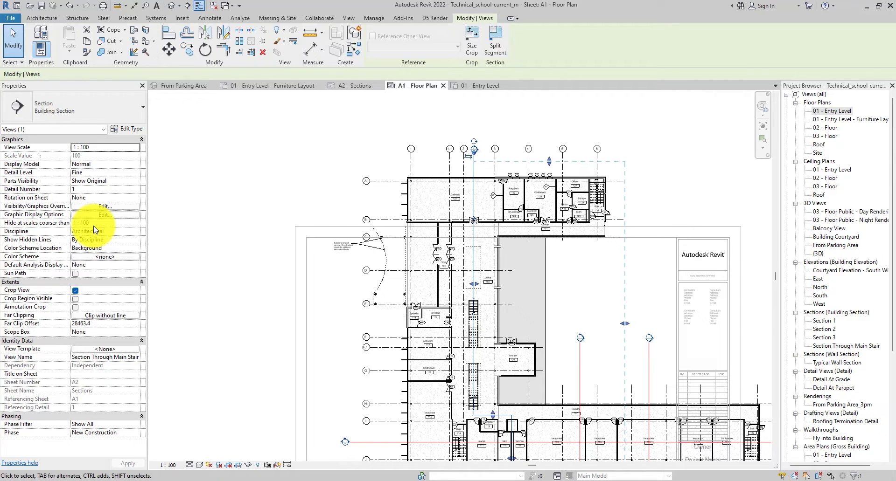
pyautogui.click(95, 224)
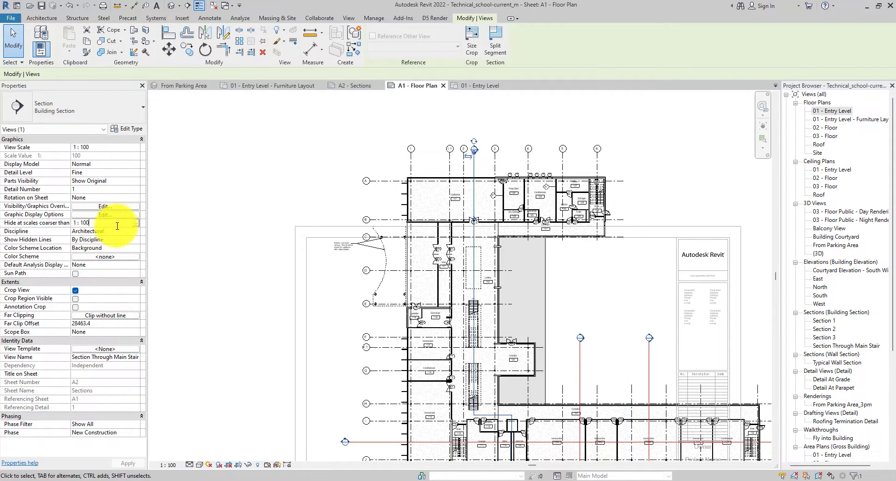
pyautogui.click(135, 223)
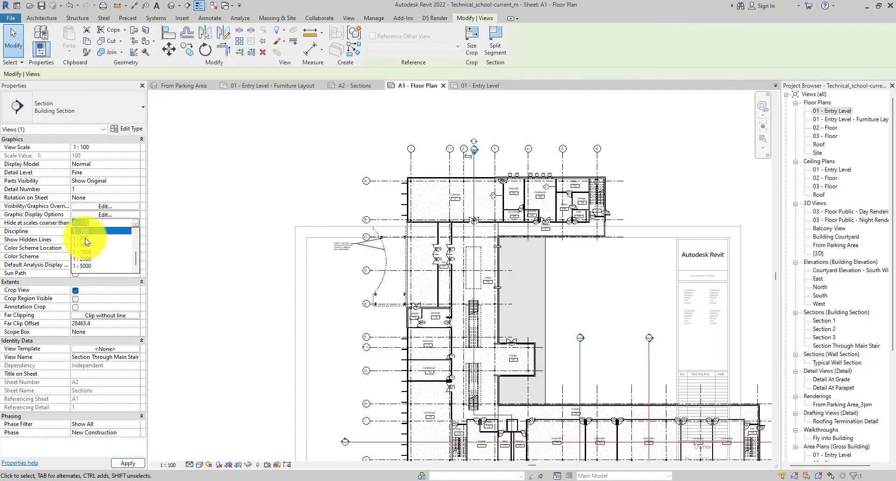
pyautogui.click(85, 239)
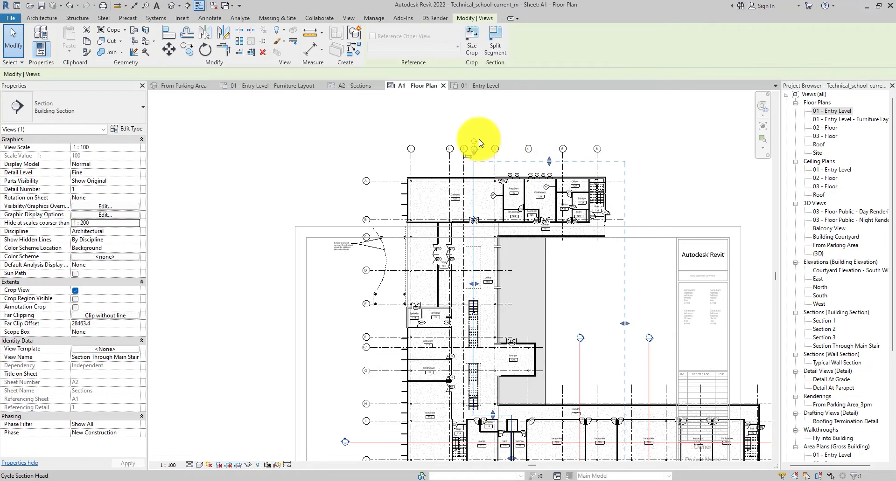
pyautogui.scroll(-2, 480, 140)
pyautogui.scroll(1, 497, 394)
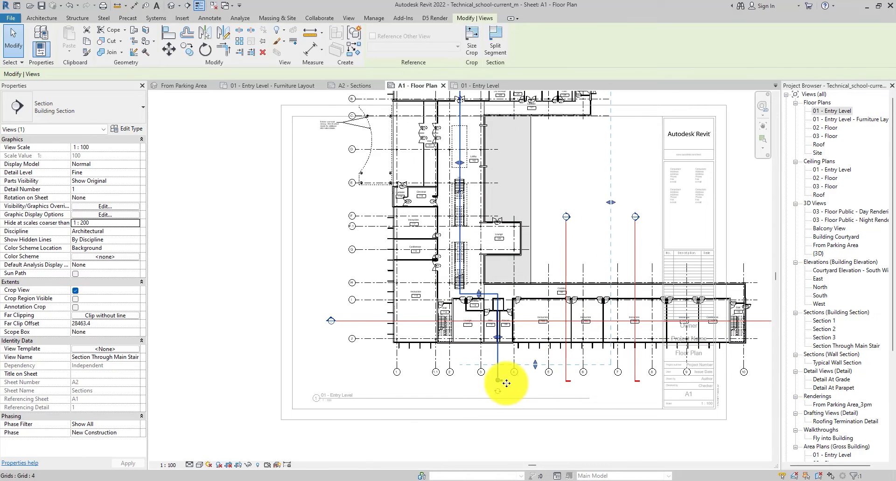
pyautogui.scroll(1, 500, 391)
pyautogui.scroll(-1, 500, 391)
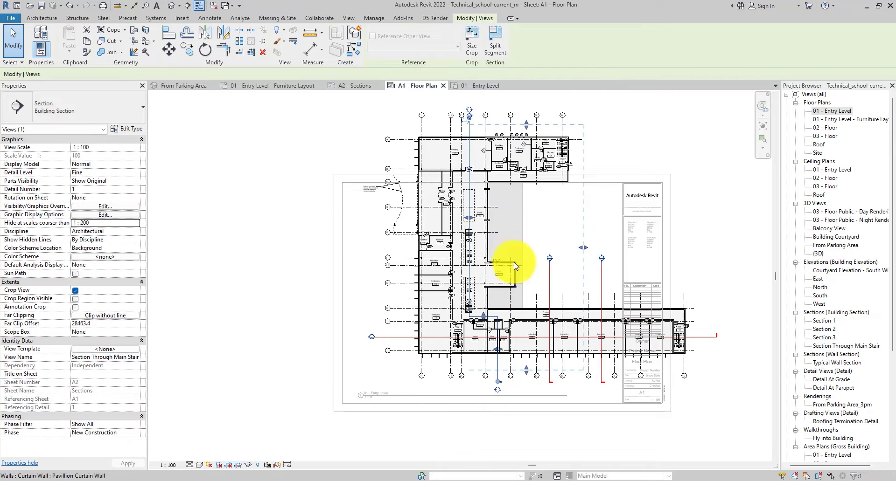
pyautogui.click(135, 223)
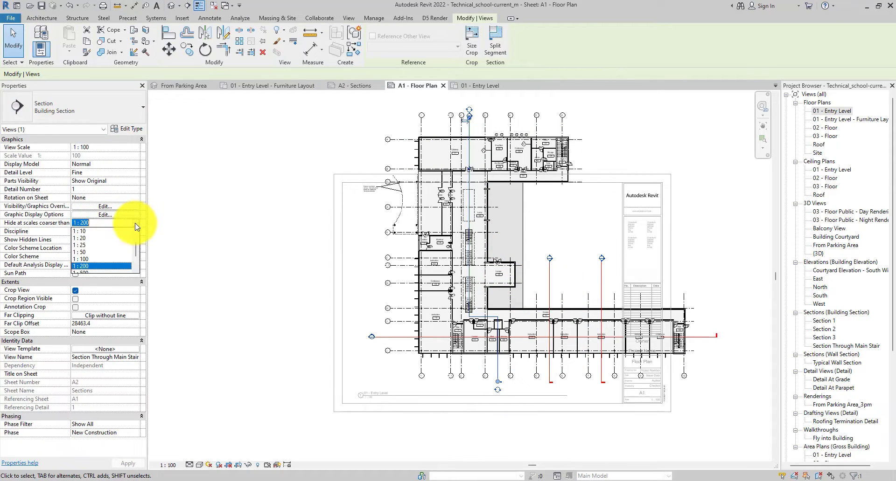
pyautogui.click(88, 252)
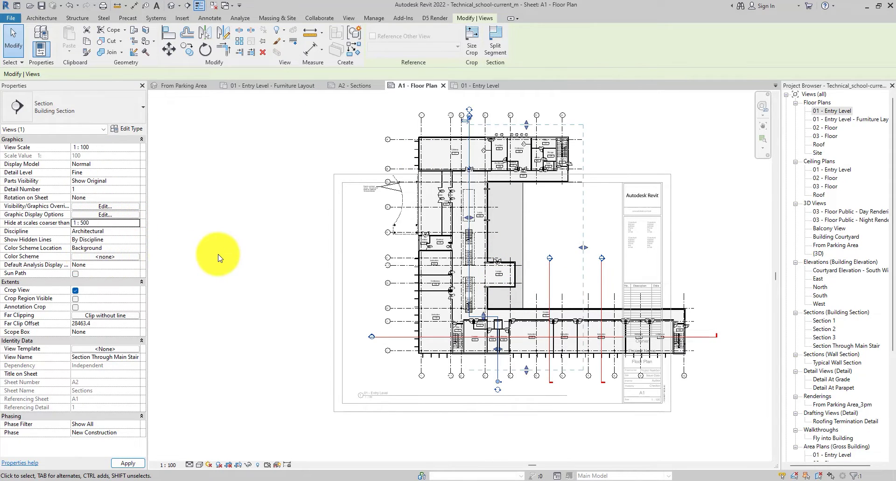
# Set the hide-at-coarser-scale cutoff of Sections 2 and 1 to 1:5000
pyautogui.click(550, 279)
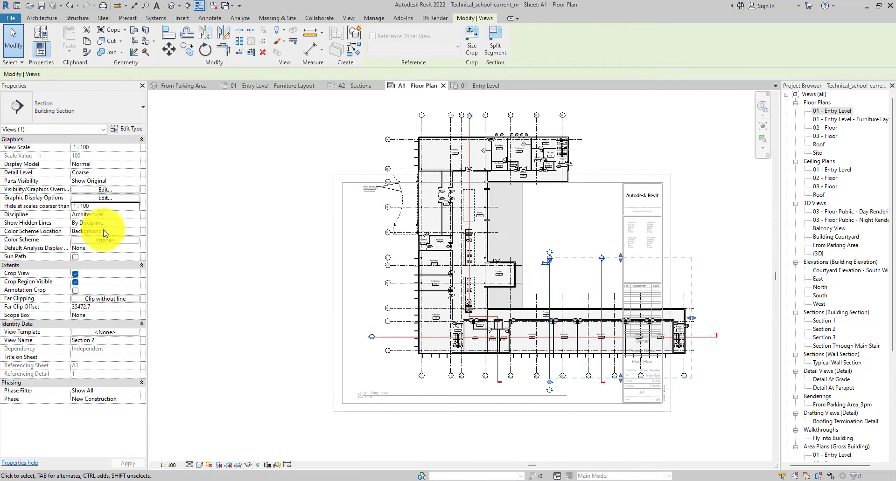
pyautogui.click(125, 209)
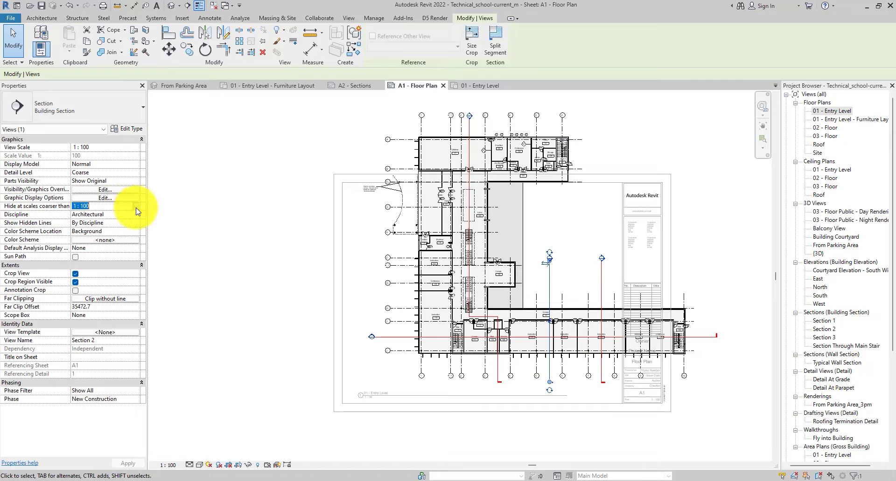
pyautogui.scroll(-1, 95, 244)
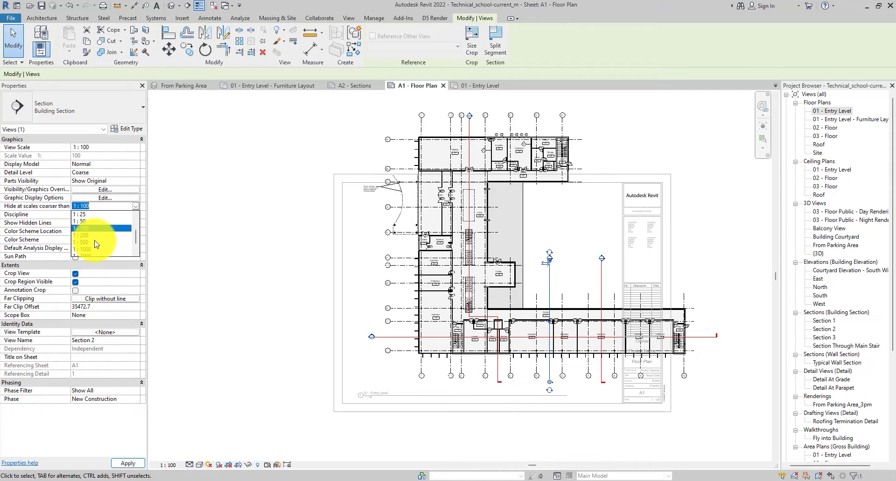
pyautogui.scroll(-1, 96, 244)
pyautogui.click(93, 243)
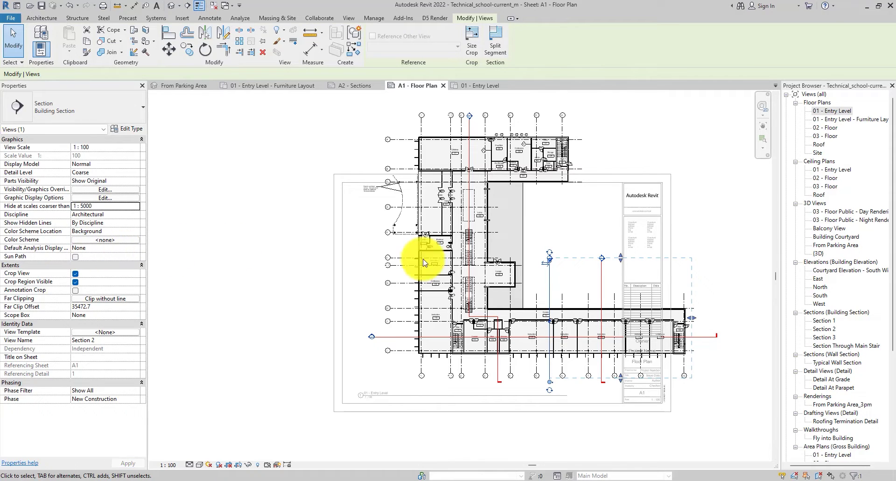
pyautogui.click(602, 280)
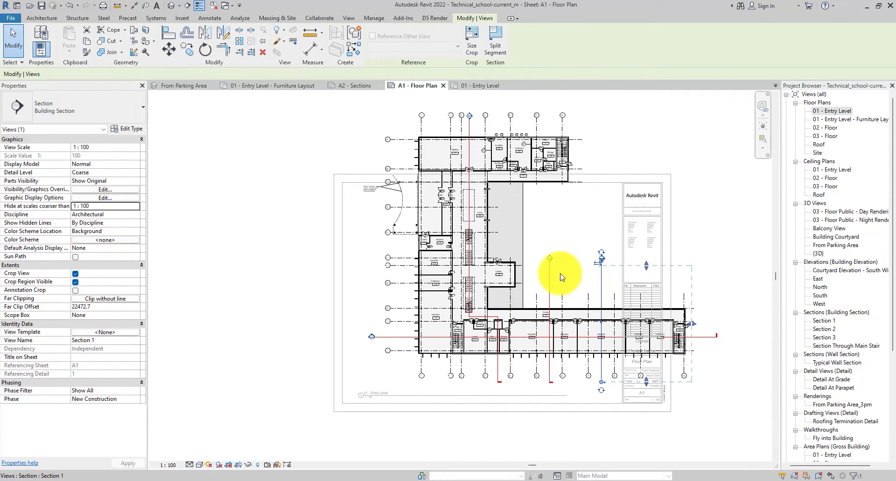
pyautogui.click(130, 206)
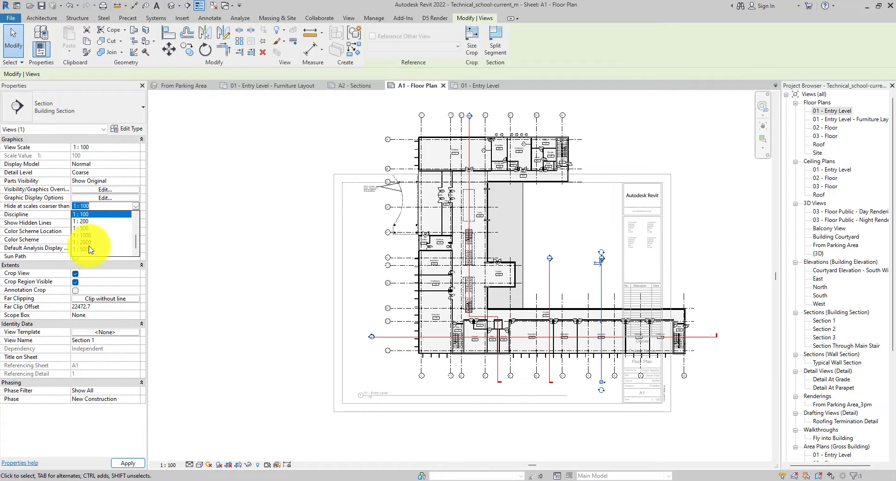
pyautogui.click(89, 250)
# Set Section 3 and the Main Stair section to hide only beyond 1:5000
pyautogui.click(546, 290)
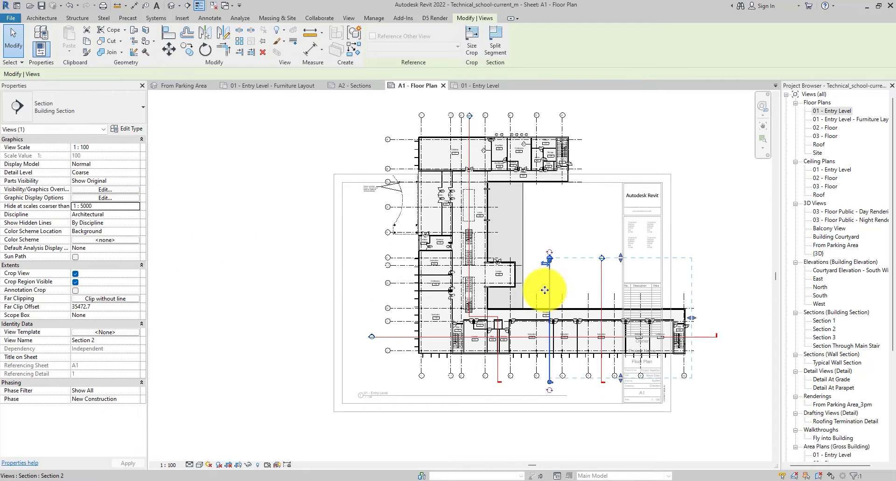
pyautogui.click(381, 337)
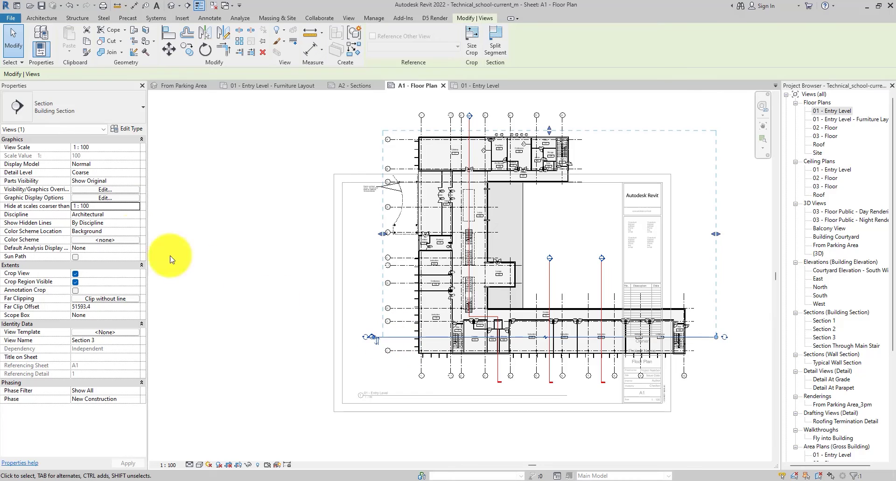
pyautogui.click(130, 205)
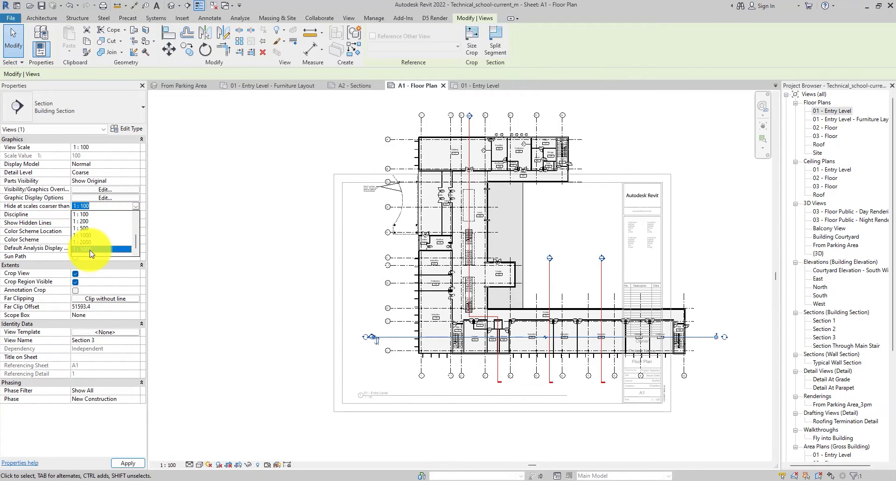
pyautogui.click(89, 250)
pyautogui.click(470, 126)
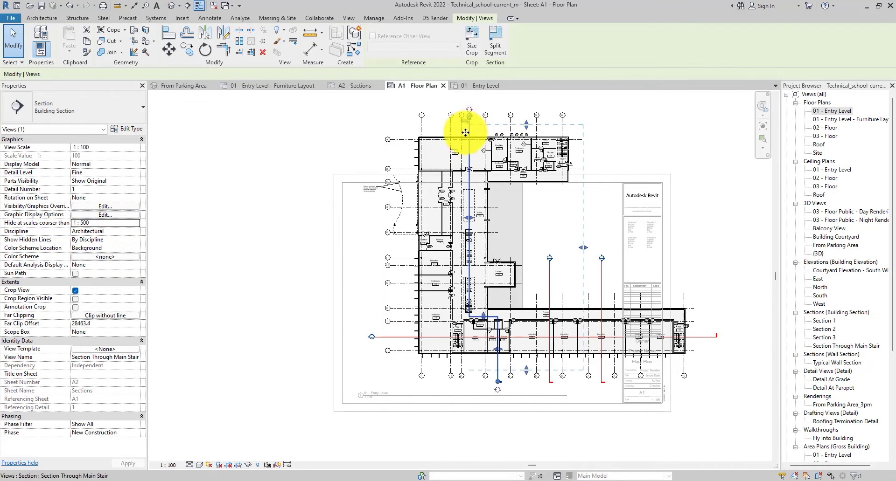
pyautogui.click(129, 223)
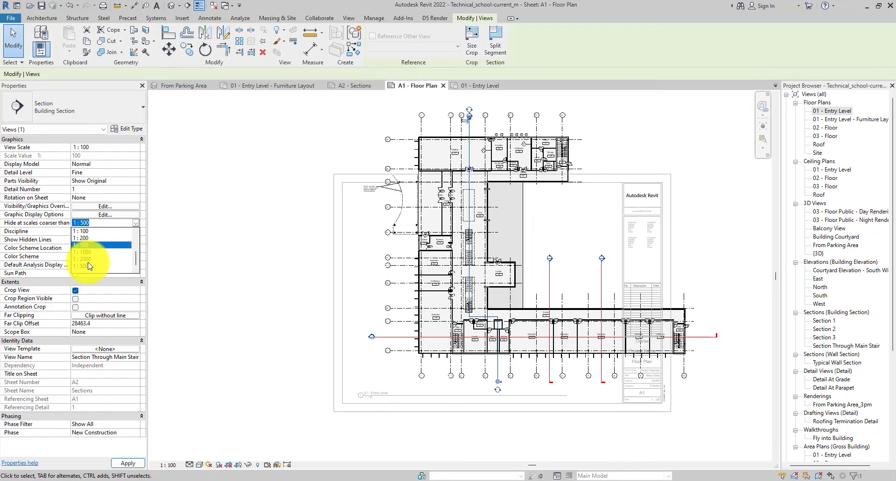
pyautogui.click(90, 266)
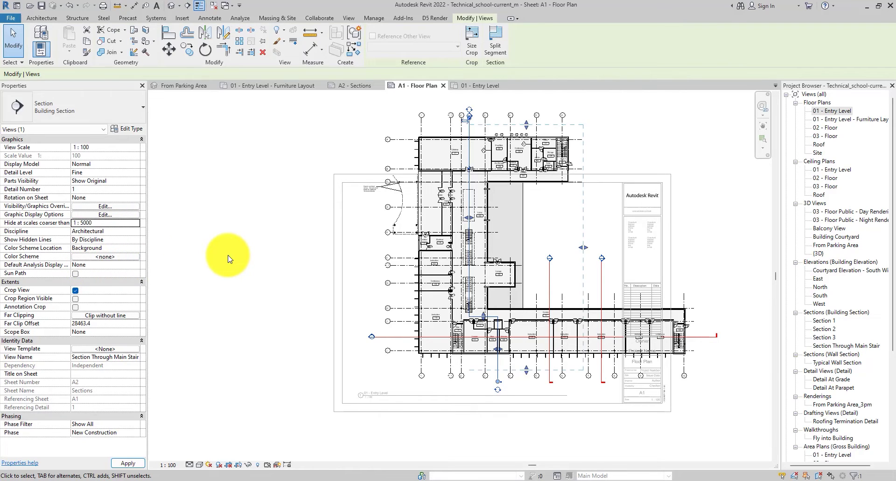
# Clear the selection and give the Entry Level floor plan a custom 1:150 scale
pyautogui.press('Escape')
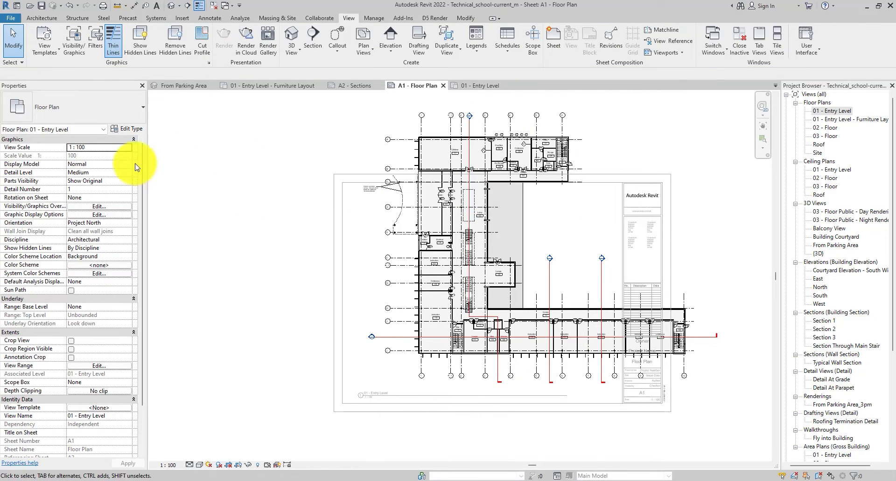
pyautogui.click(123, 148)
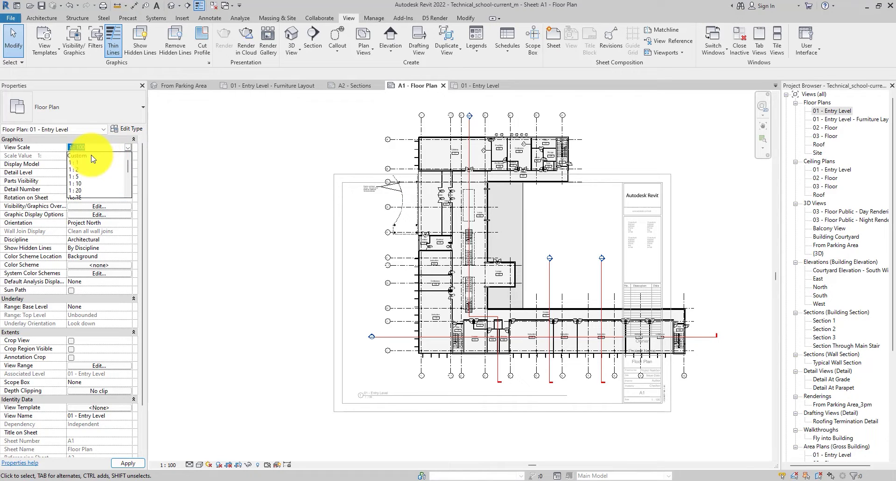
pyautogui.click(78, 155)
pyautogui.doubleClick(99, 156)
pyautogui.write('150')
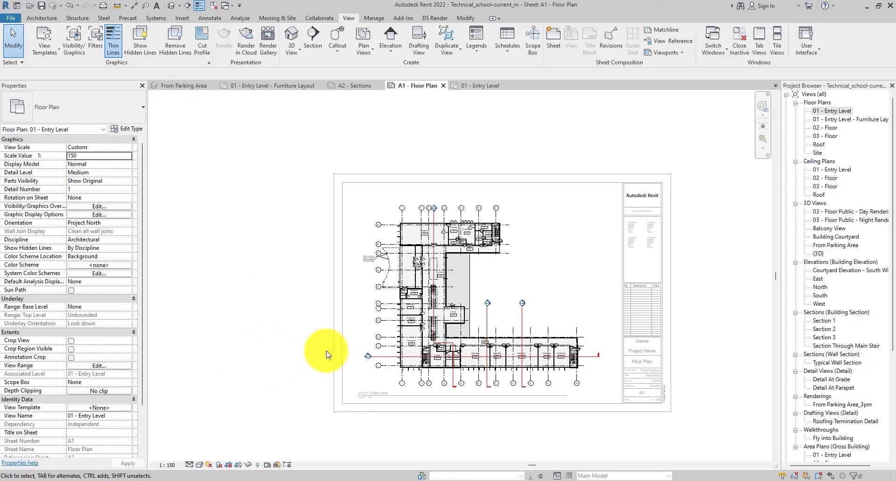
pyautogui.scroll(2, 541, 382)
pyautogui.scroll(-1, 602, 303)
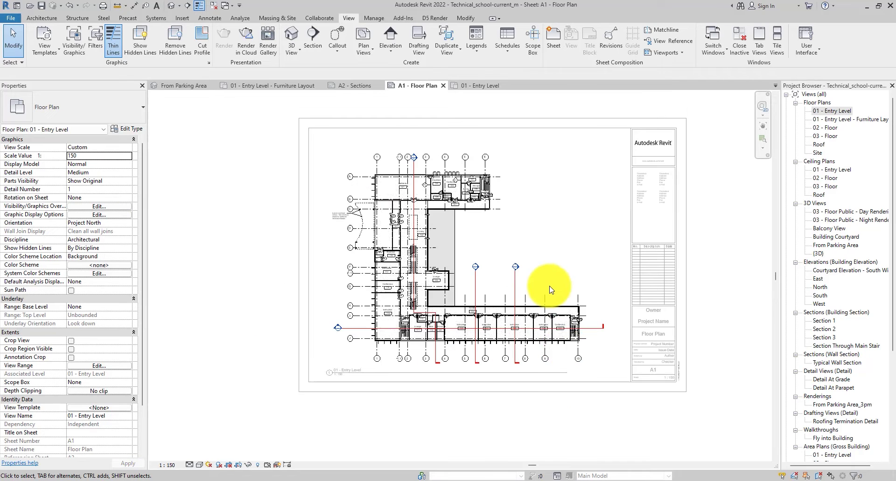
# Nudge the Entry Level viewport one step up and right, then deselect it
pyautogui.click(563, 418)
pyautogui.click(529, 374)
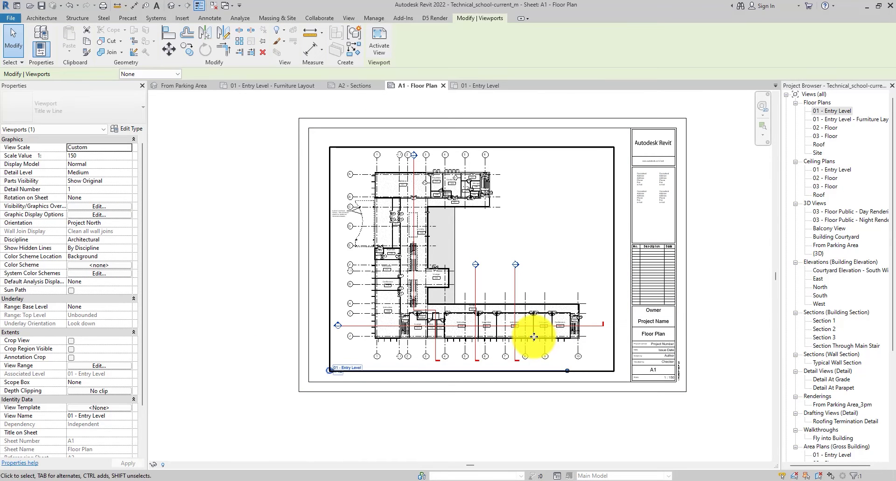
pyautogui.press('Up')
pyautogui.press('Up')
pyautogui.press('Right')
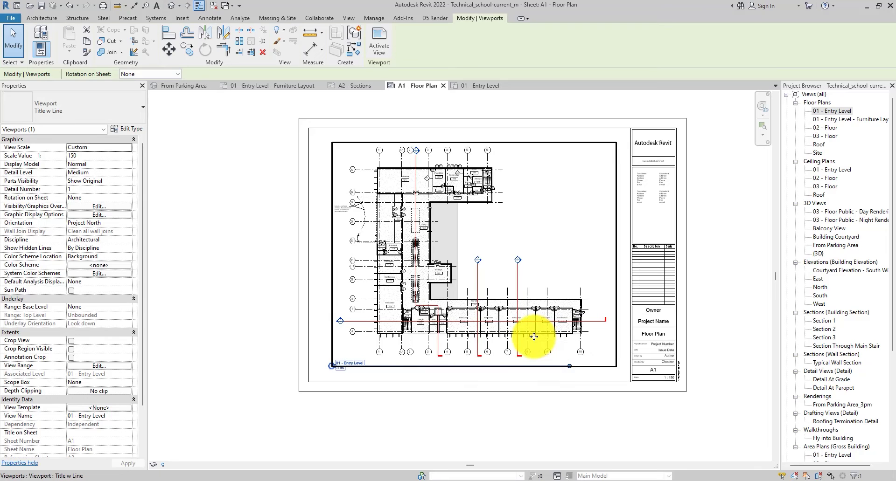
pyautogui.click(727, 341)
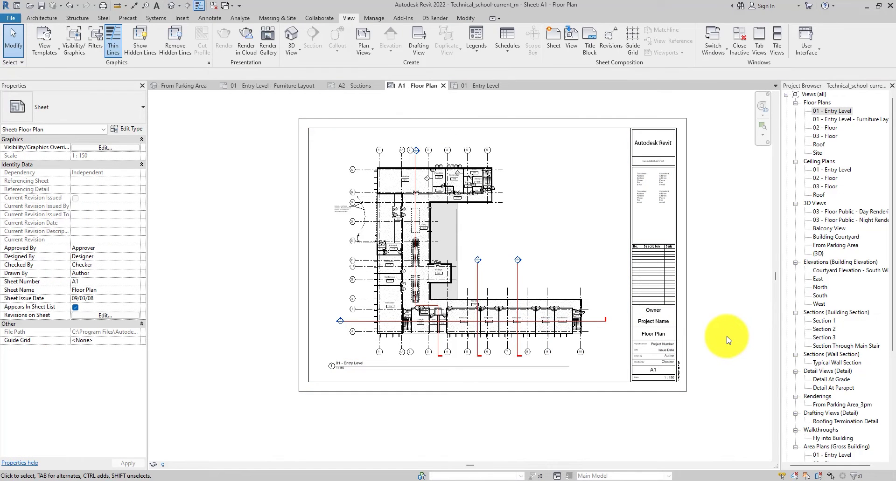